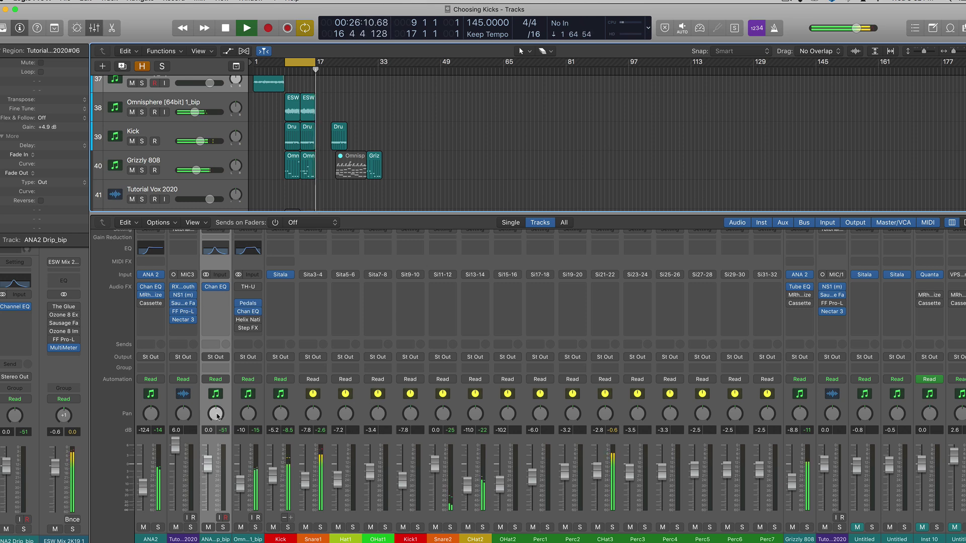
# Scroll the Logic mixer strips right and back again
pyautogui.hscroll(10, 217, 413)
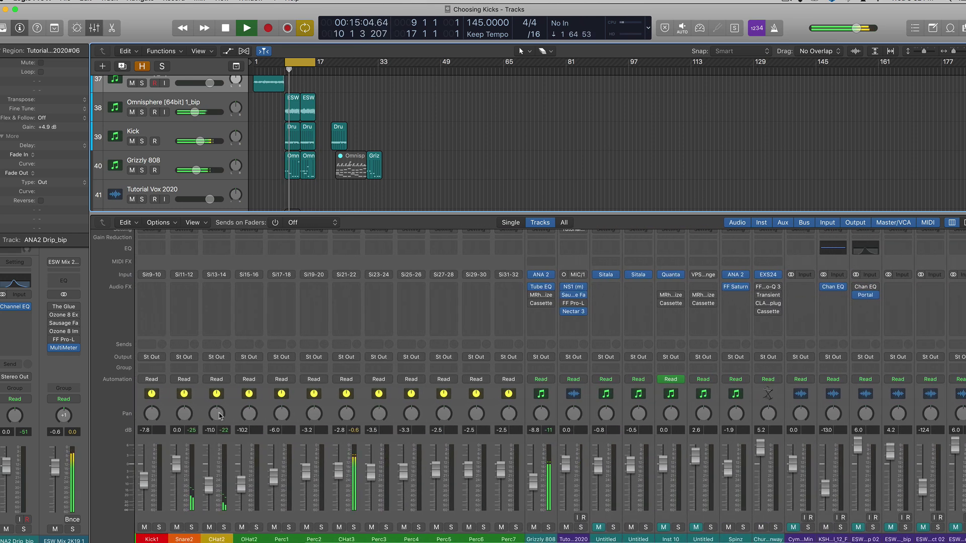
pyautogui.hscroll(-8, 219, 416)
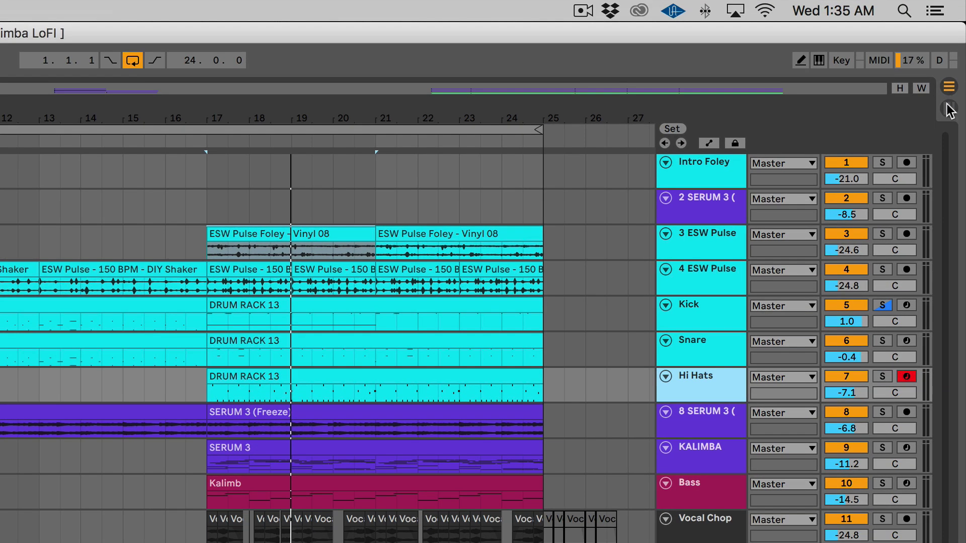
# Toggle the Kalimba LoFi set between Session and Arrangement views, ending in Session View
pyautogui.click(951, 98)
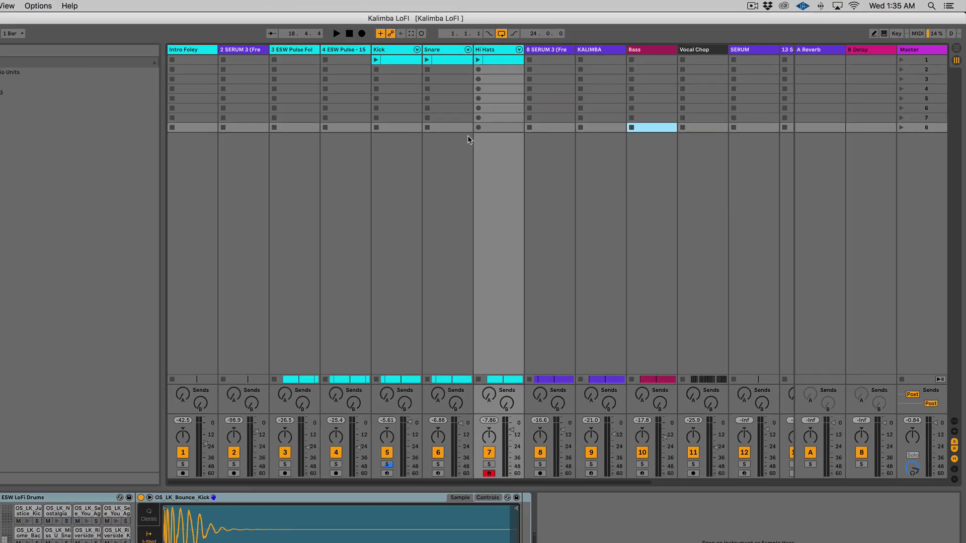
pyautogui.press('Tab')
pyautogui.press('Tab')
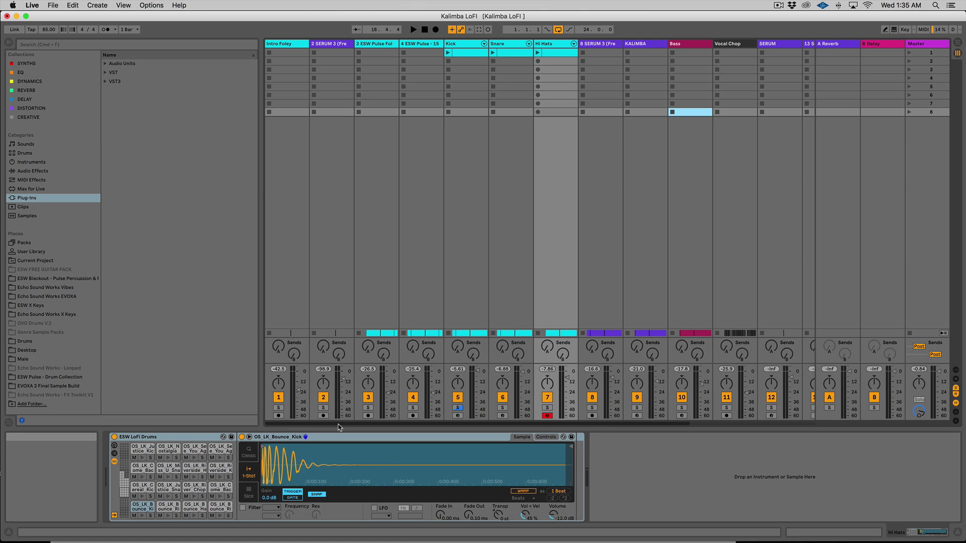
pyautogui.press('Tab')
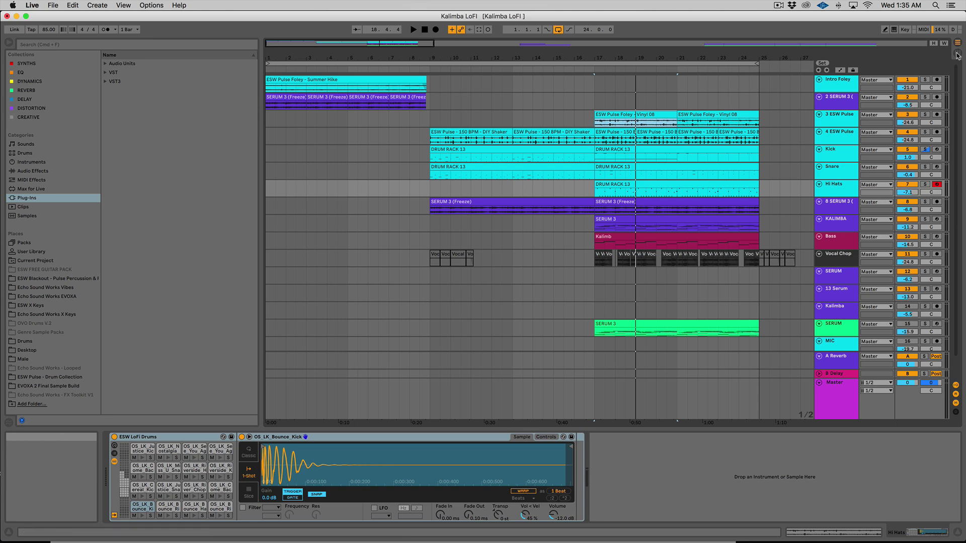
pyautogui.press('Tab')
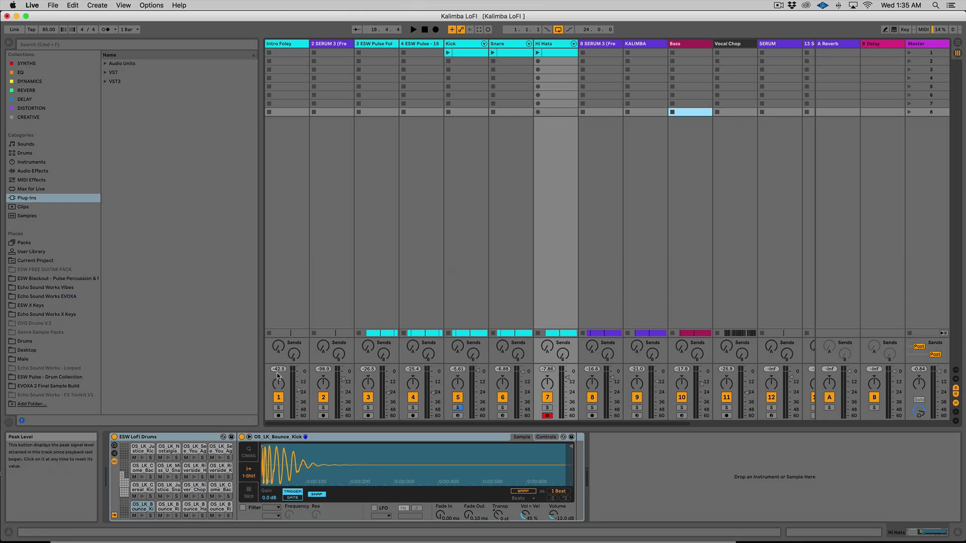
pyautogui.hscroll(5, 332, 272)
pyautogui.hscroll(-5, 337, 261)
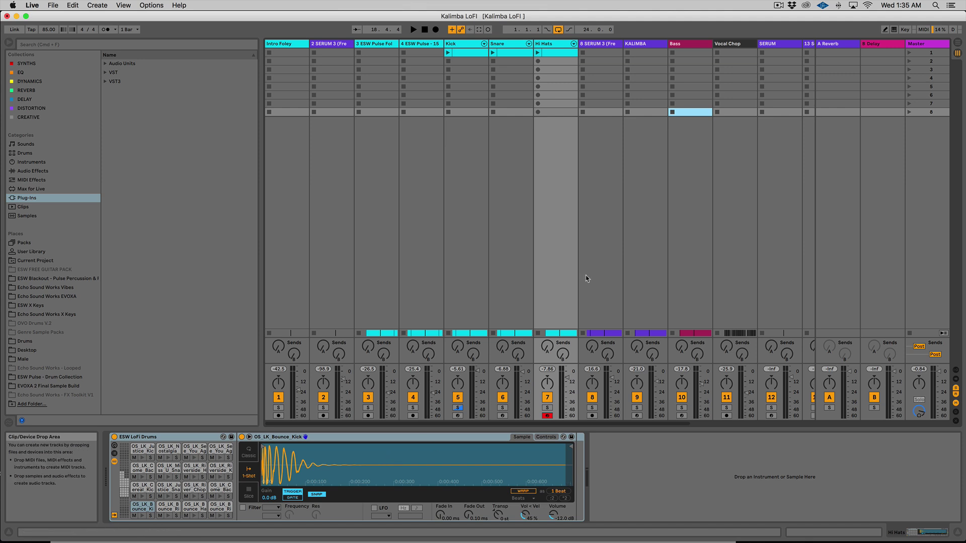
# Play the set briefly while selecting the Bass track to show its Serum, LFOTool and Compressor devices
pyautogui.press('space')
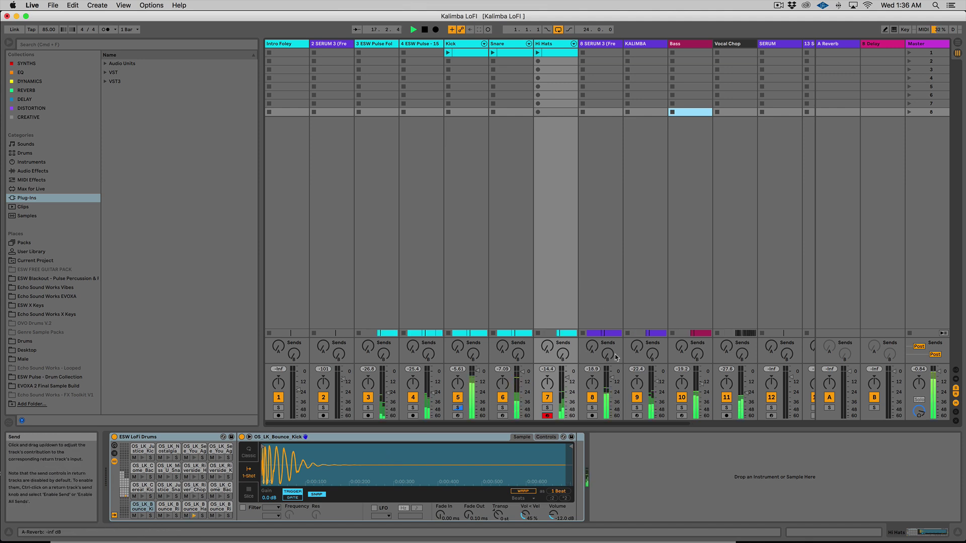
pyautogui.click(693, 285)
pyautogui.press('space')
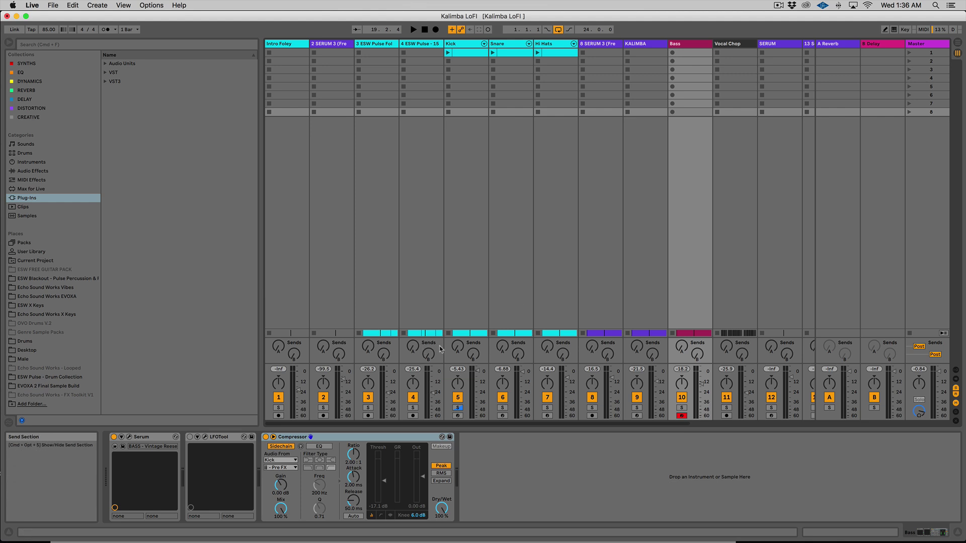
# Look over the Arrangement timeline, then return to the Session mixer and scroll across the tracks
pyautogui.press('Tab')
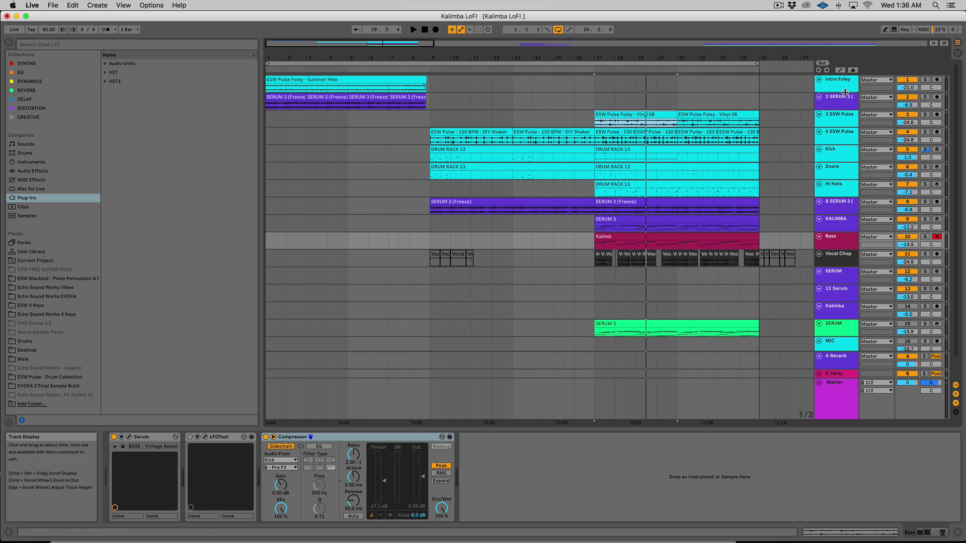
pyautogui.scroll(-2, 769, 169)
pyautogui.scroll(2, 767, 171)
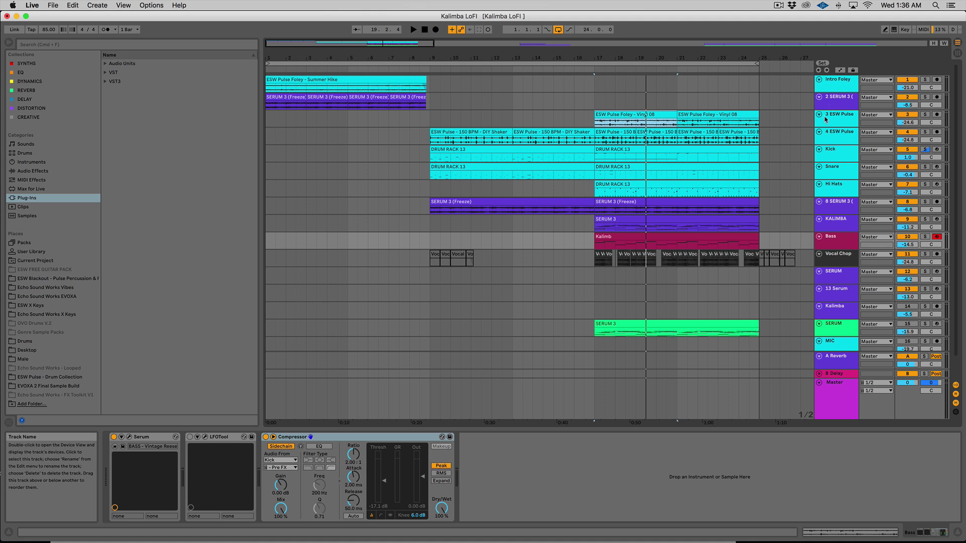
pyautogui.press('Tab')
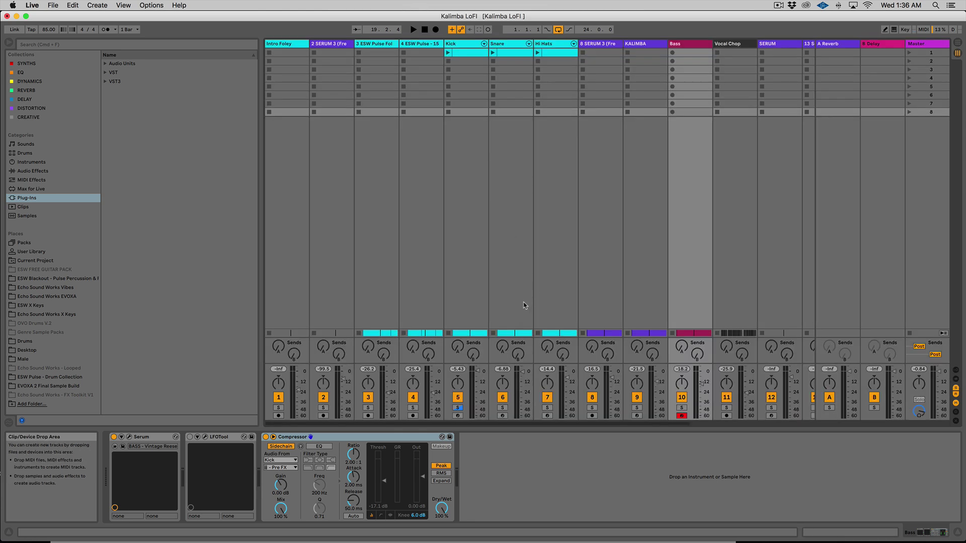
pyautogui.hscroll(4, 525, 302)
pyautogui.hscroll(-4, 525, 306)
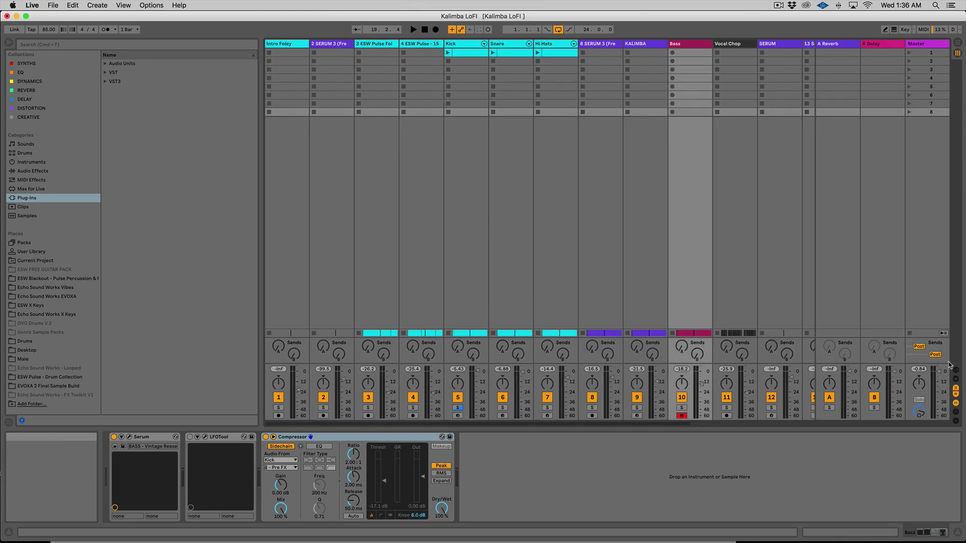
pyautogui.hscroll(4, 617, 273)
pyautogui.hscroll(-5, 616, 274)
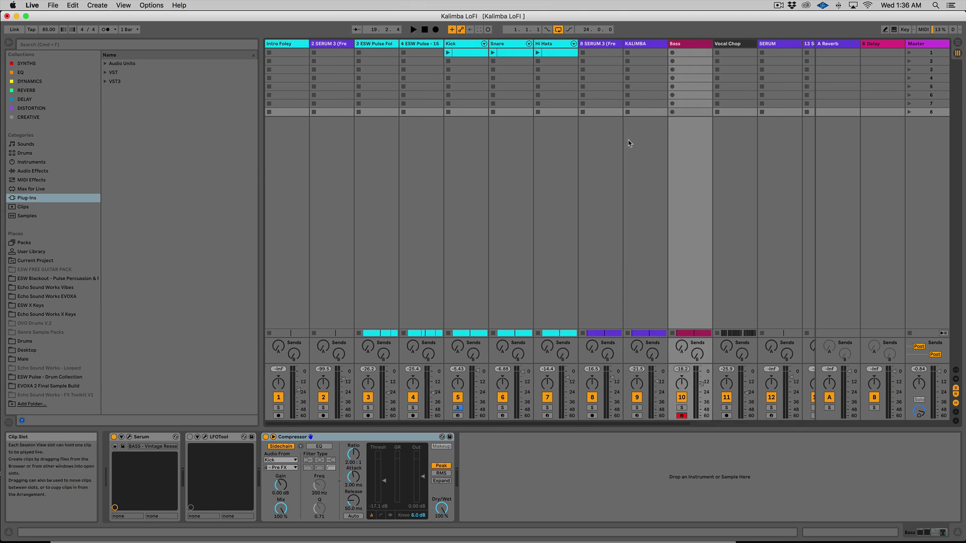
# Show the mixer's device slots and focus the Bass track's LFOTool and Compressor devices
pyautogui.click(957, 380)
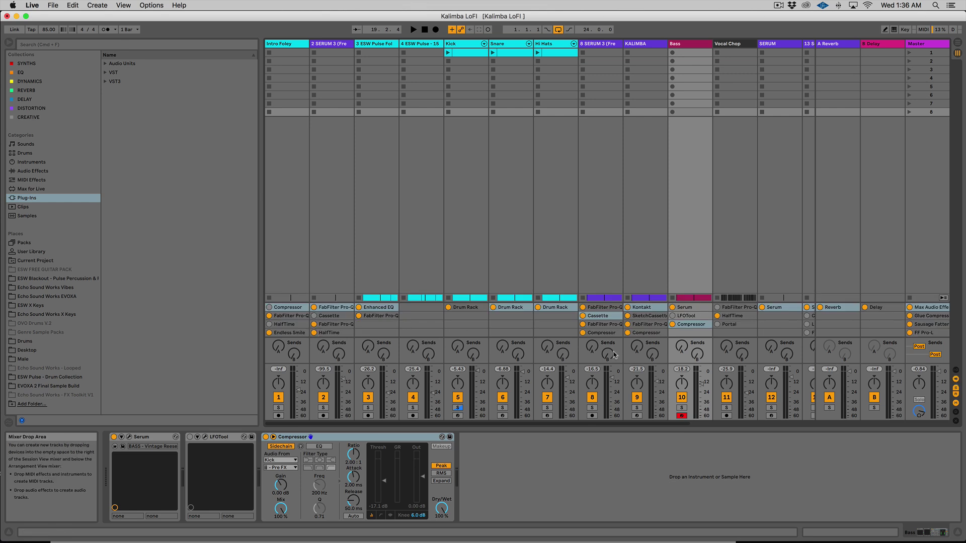
pyautogui.click(687, 317)
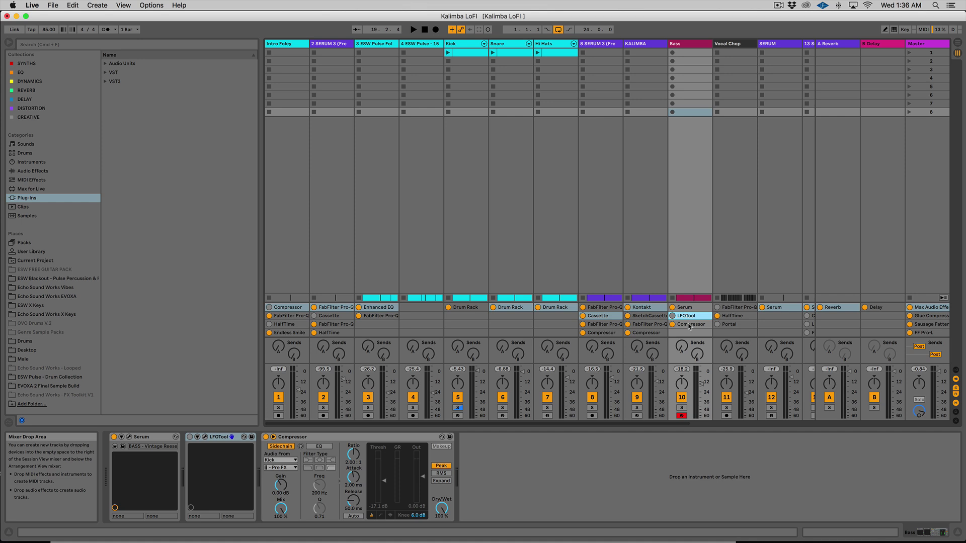
pyautogui.click(689, 325)
# Play the set, open track 8's Cassette device, and scroll across the mixer before stopping
pyautogui.press('space')
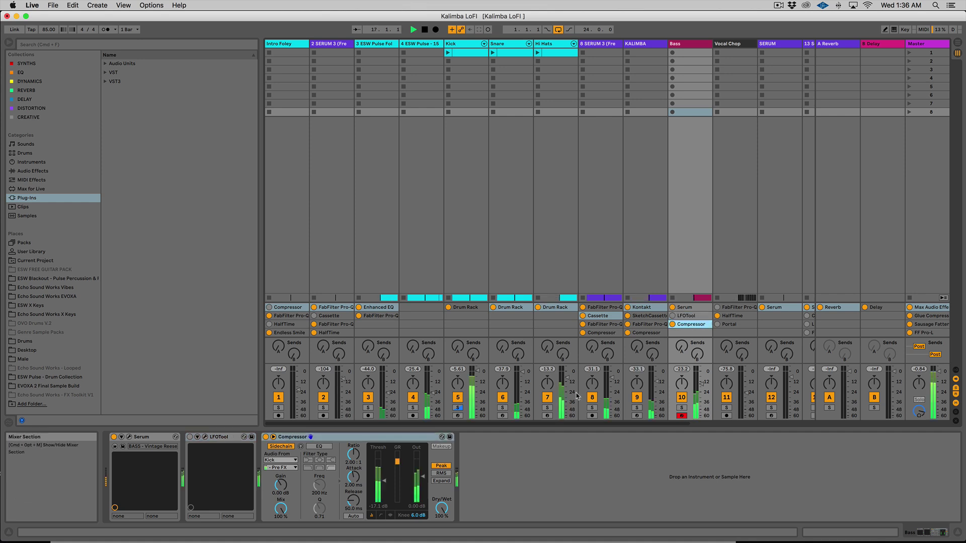
pyautogui.click(584, 317)
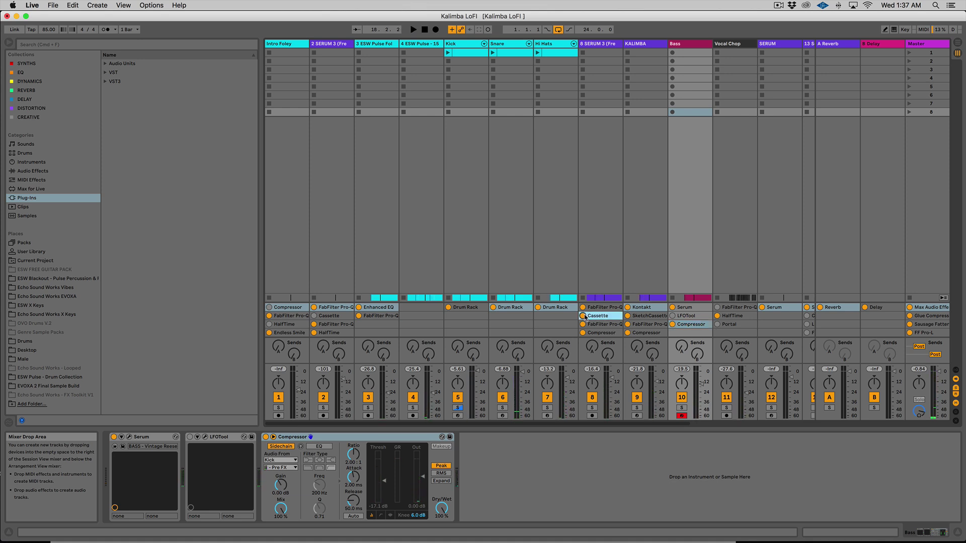
pyautogui.hscroll(5, 585, 317)
pyautogui.hscroll(-5, 585, 317)
pyautogui.hscroll(5, 585, 317)
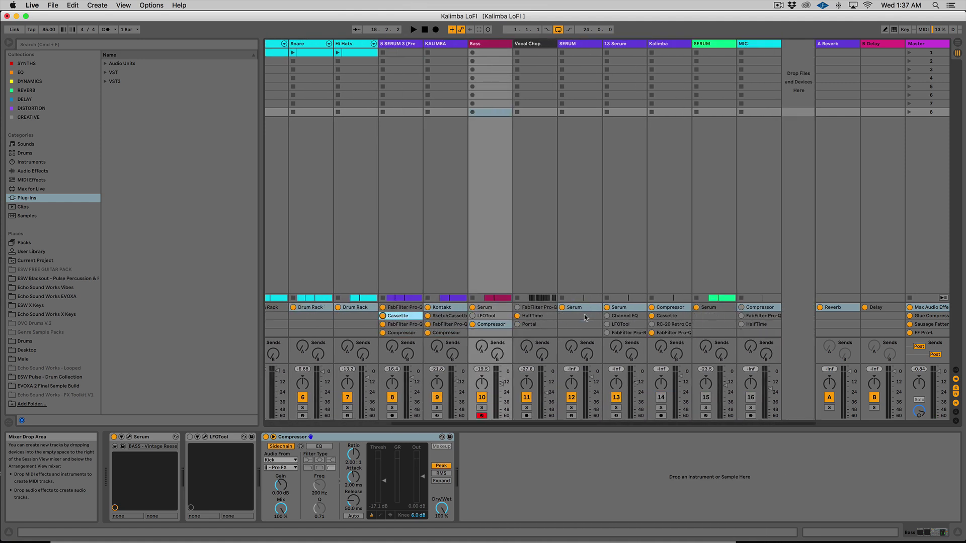
pyautogui.press('space')
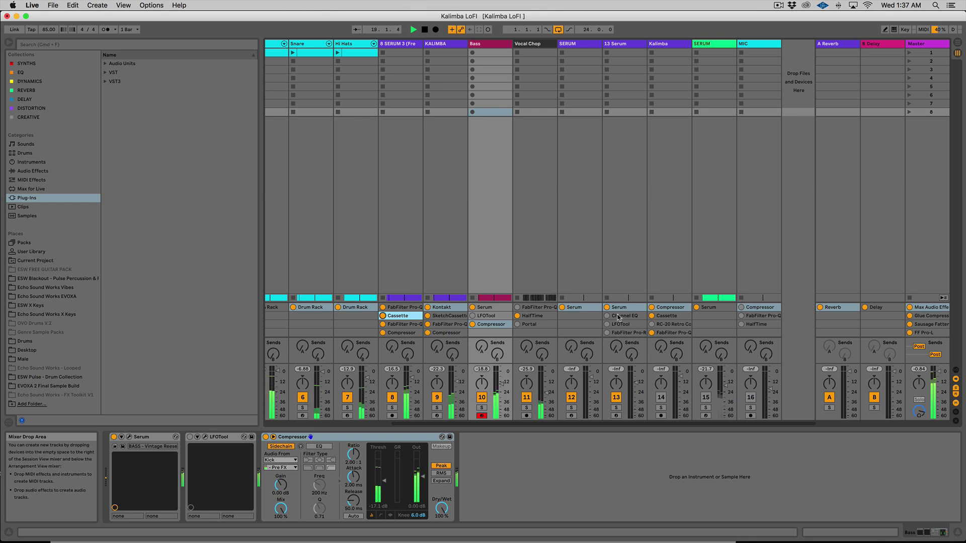
pyautogui.press('space')
pyautogui.hscroll(-5, 562, 275)
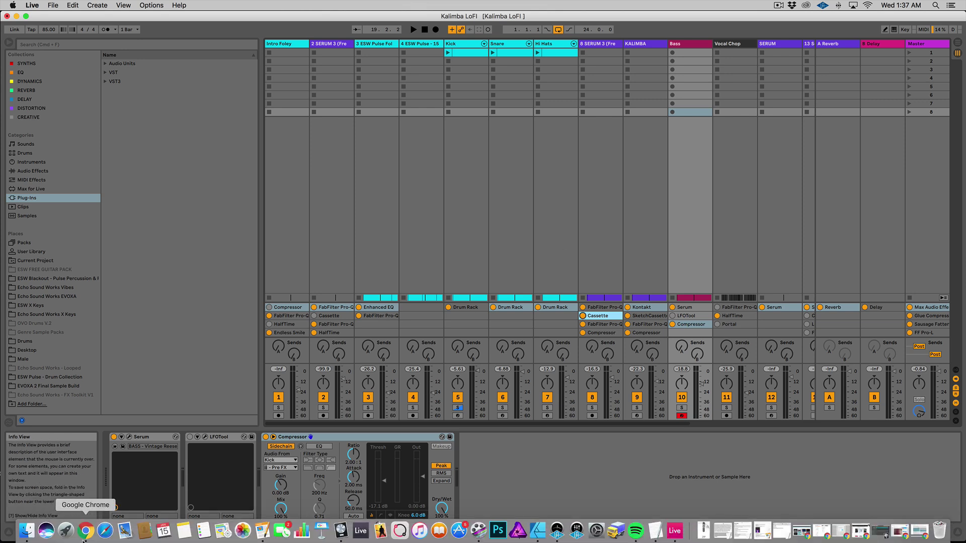
# Bring Ableton's Options.txt help article to the front and scroll through it
pyautogui.click(84, 541)
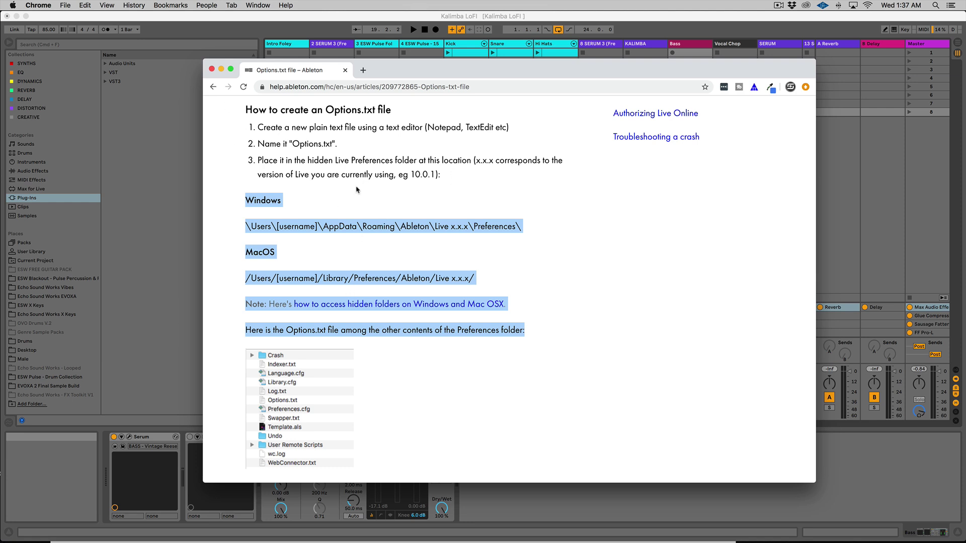
pyautogui.scroll(1, 357, 189)
pyautogui.click(323, 282)
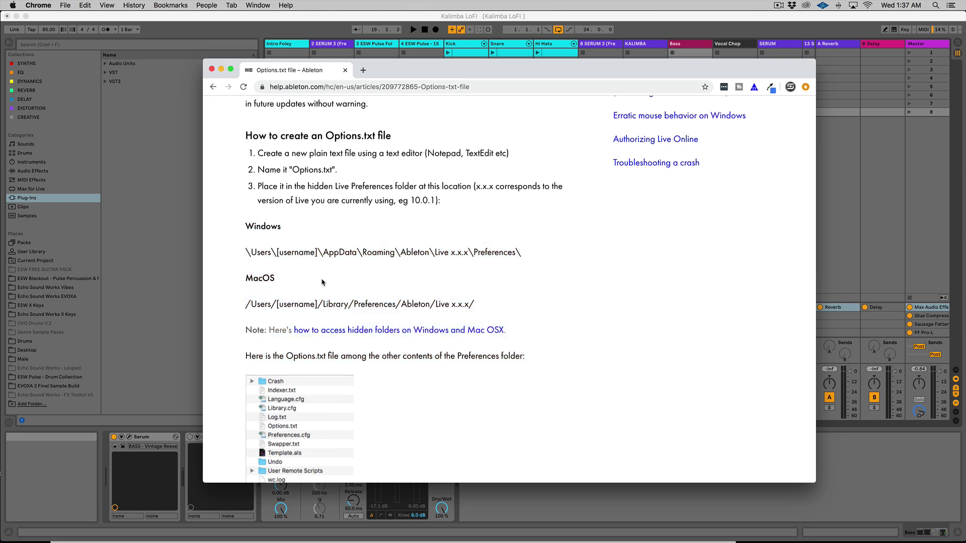
pyautogui.scroll(-1, 322, 283)
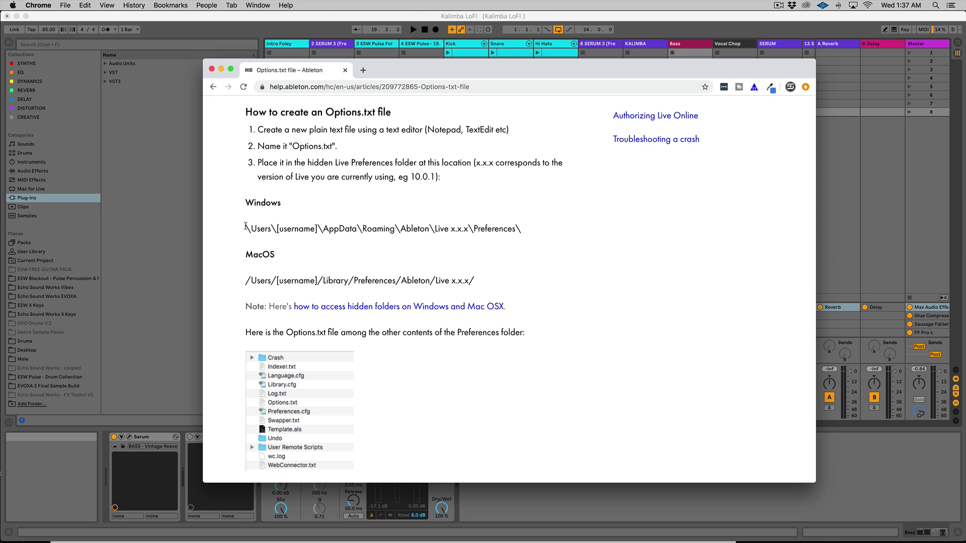
# Highlight the Windows and MacOS Preferences folder paths and the Options.txt heading name
pyautogui.moveTo(245, 227); pyautogui.dragTo(536, 234)
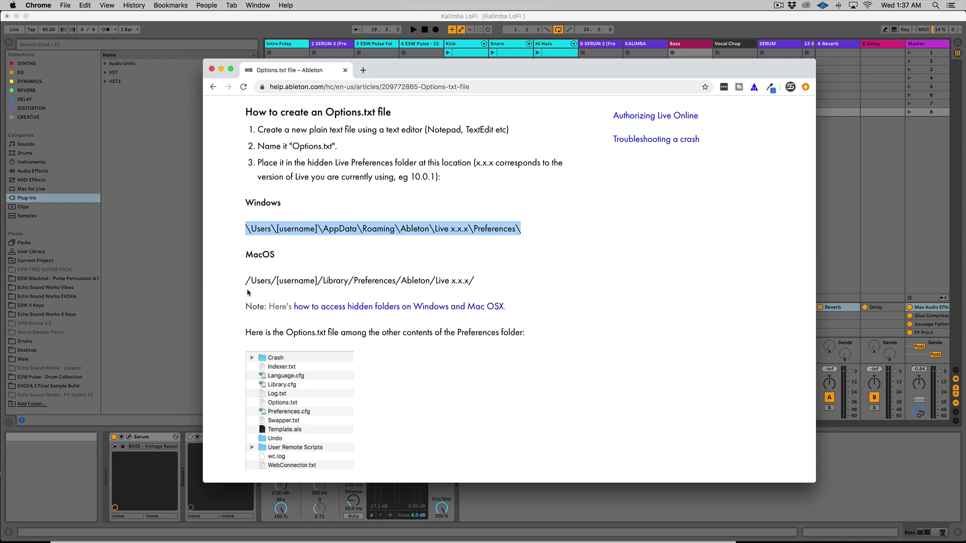
pyautogui.moveTo(248, 281)
pyautogui.mouseDown()
pyautogui.moveTo(352, 468)
pyautogui.moveTo(334, 281)
pyautogui.moveTo(250, 281)
pyautogui.mouseUp()
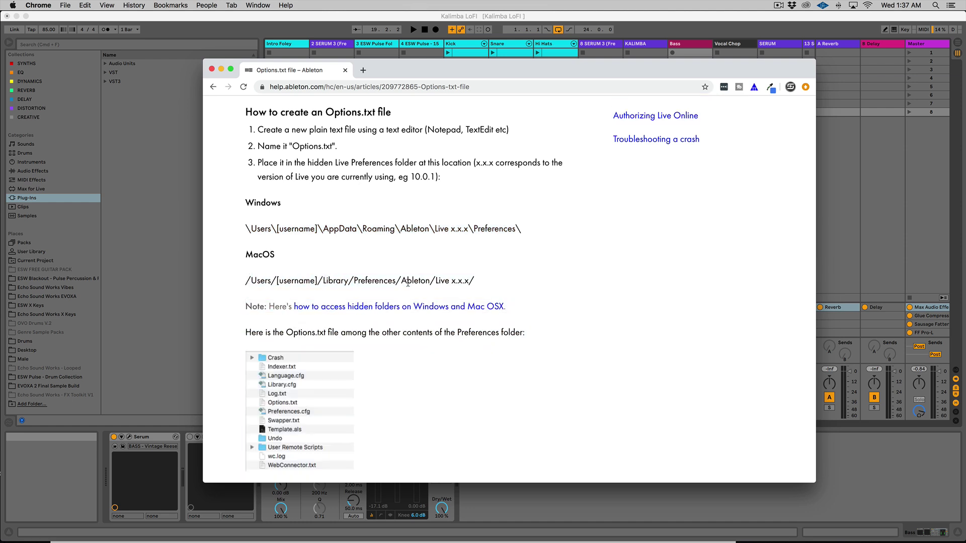
pyautogui.moveTo(475, 281); pyautogui.dragTo(234, 288)
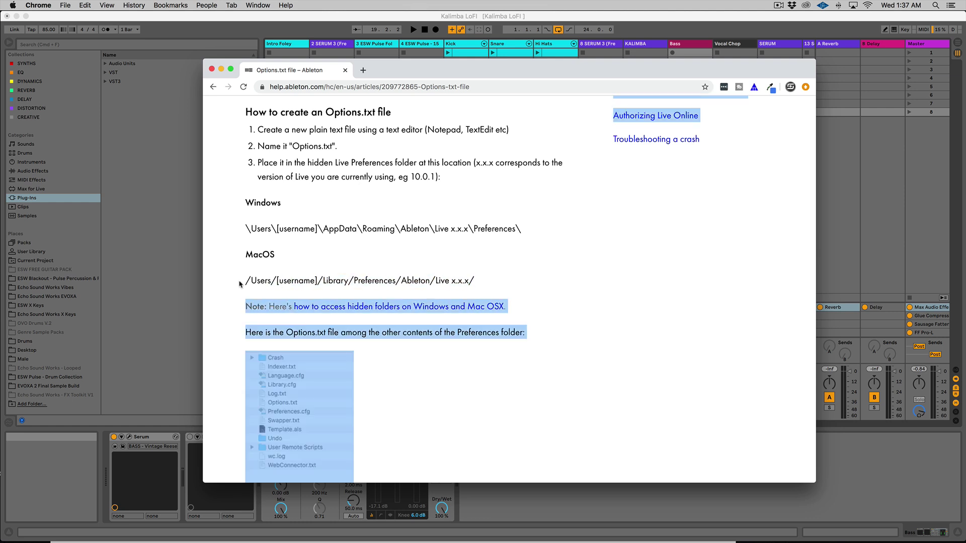
pyautogui.click(369, 264)
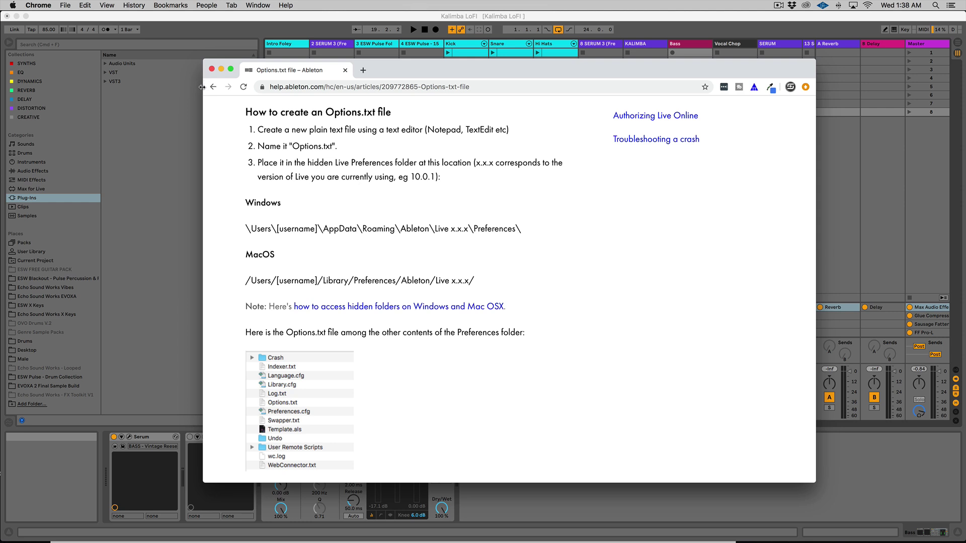
pyautogui.moveTo(375, 111); pyautogui.dragTo(325, 112)
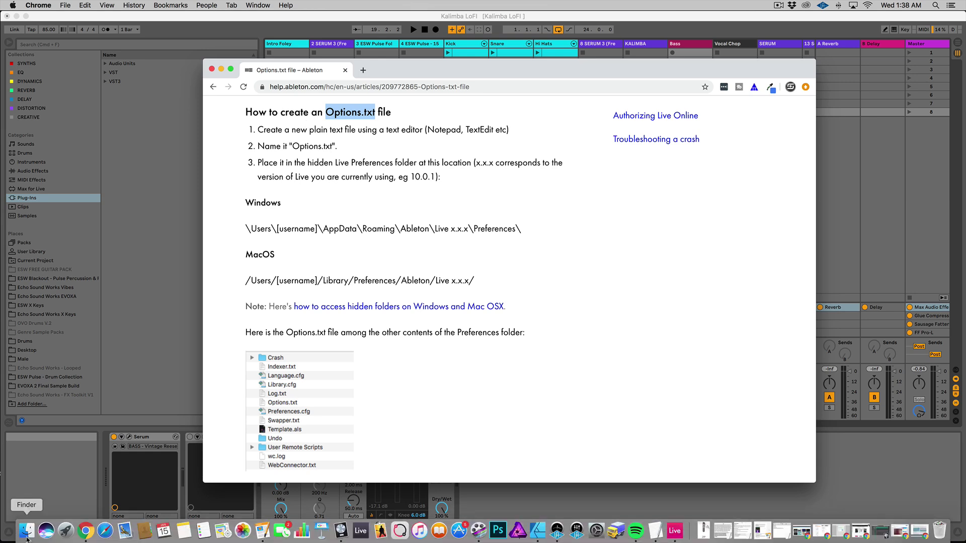
# In Finder, open the Ableton Live 10.0.1 Preferences folder and preview Options.txt
pyautogui.click(27, 531)
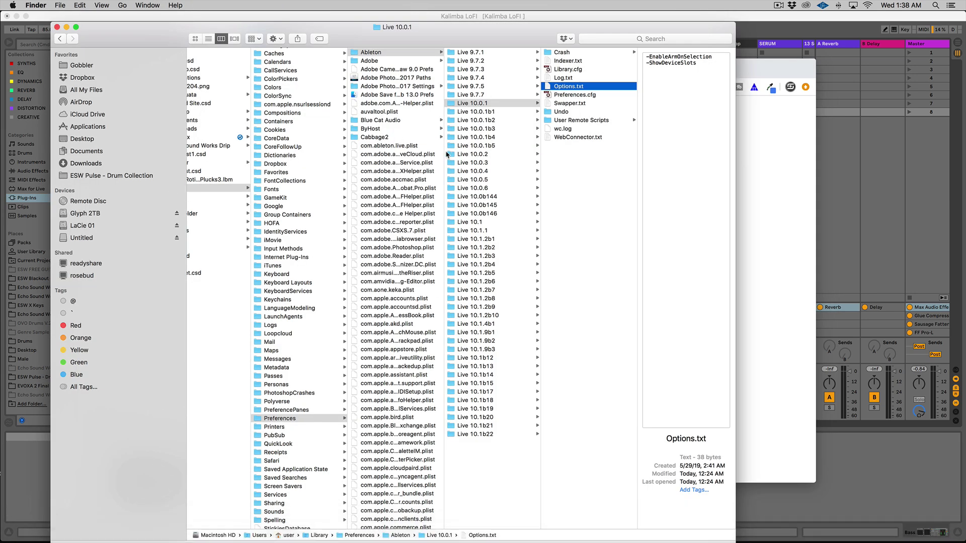
pyautogui.click(506, 462)
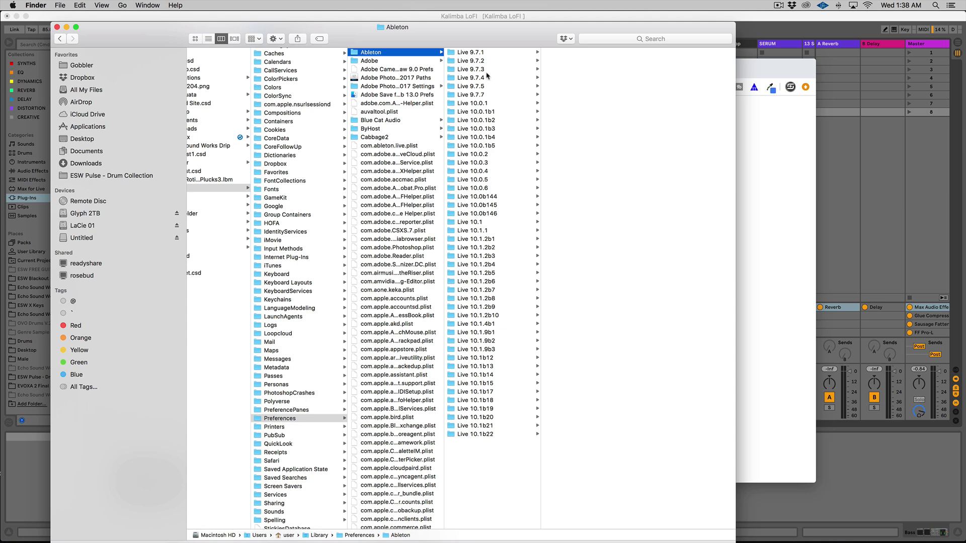
pyautogui.click(483, 104)
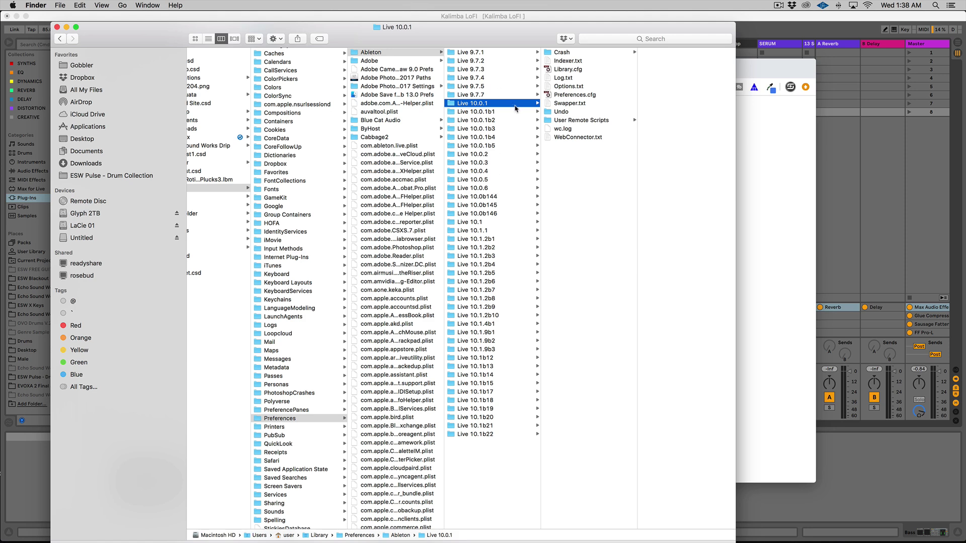
pyautogui.click(577, 86)
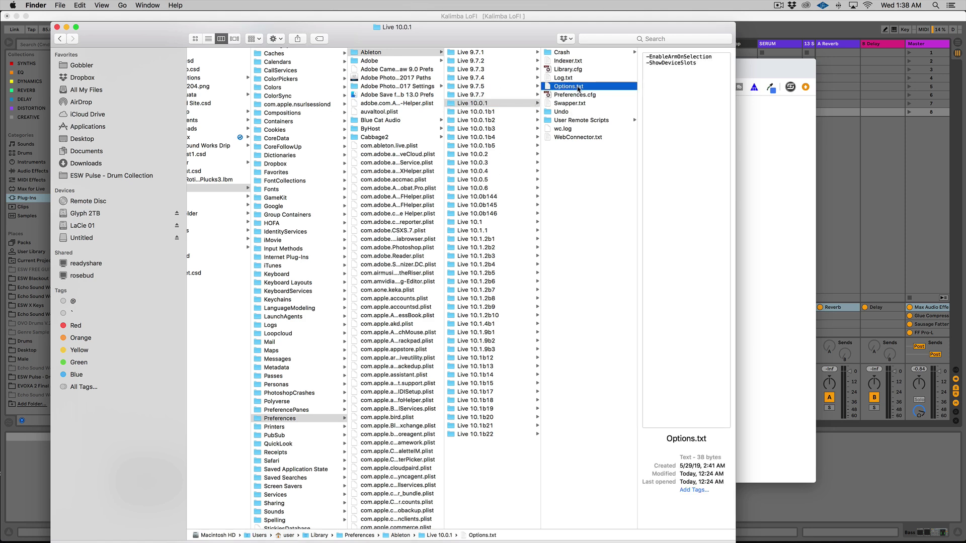
pyautogui.doubleClick(578, 87)
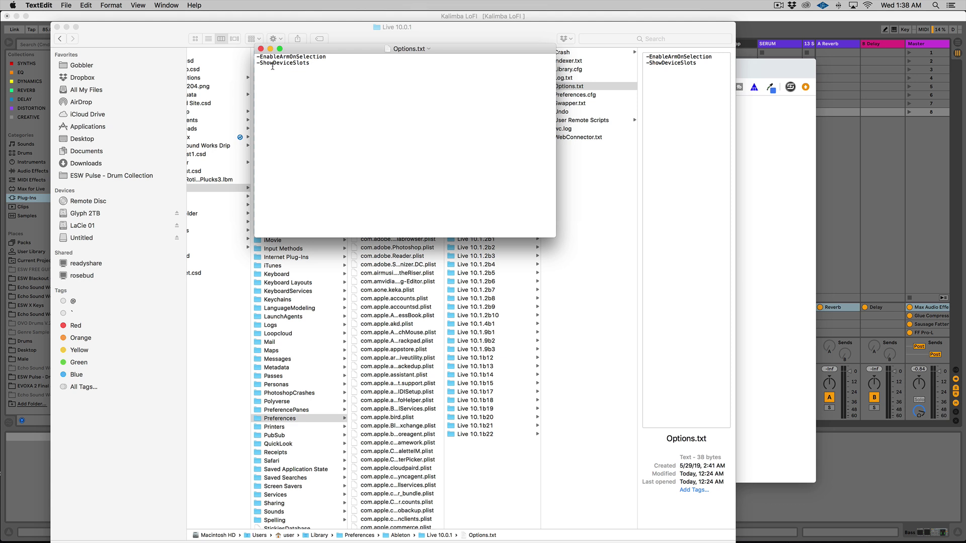
pyautogui.doubleClick(261, 64)
pyautogui.click(263, 66)
pyautogui.click(261, 49)
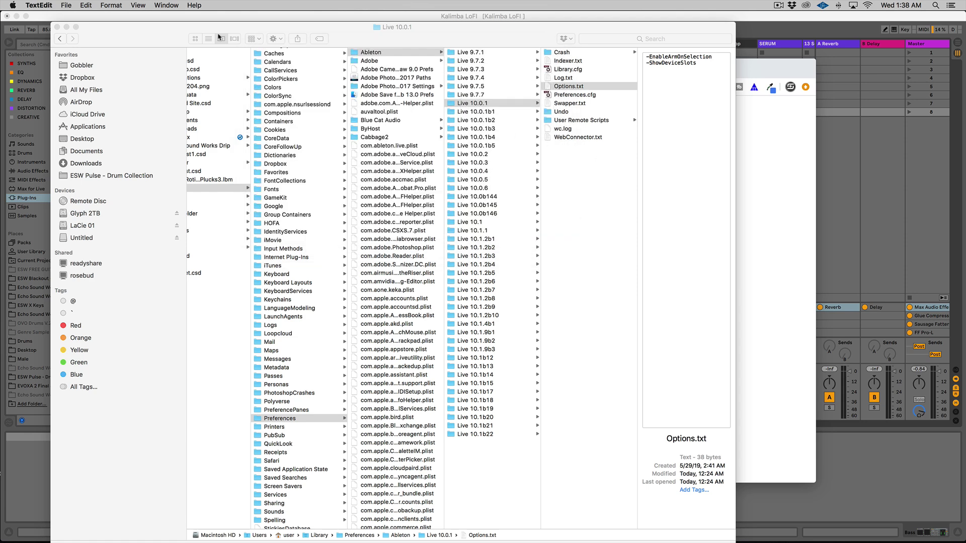
pyautogui.click(792, 23)
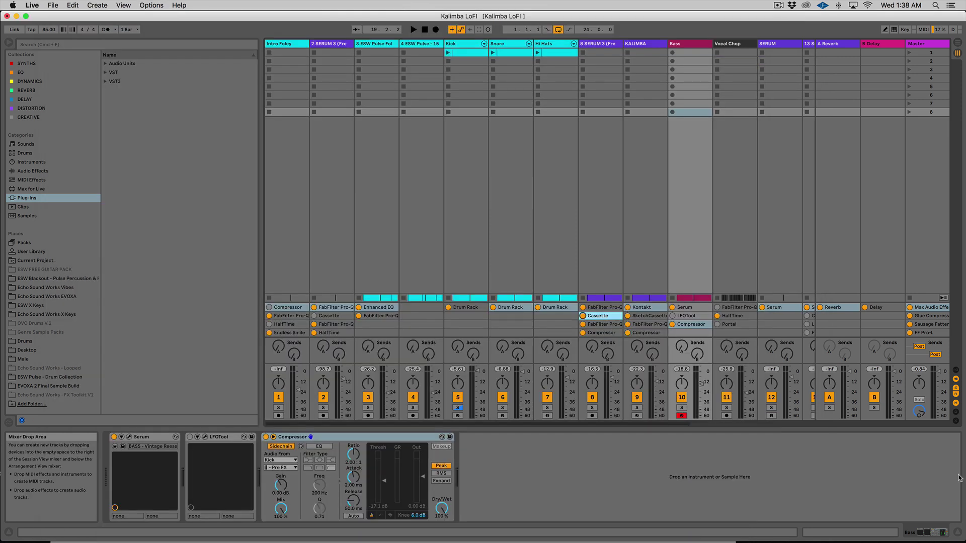
pyautogui.click(957, 379)
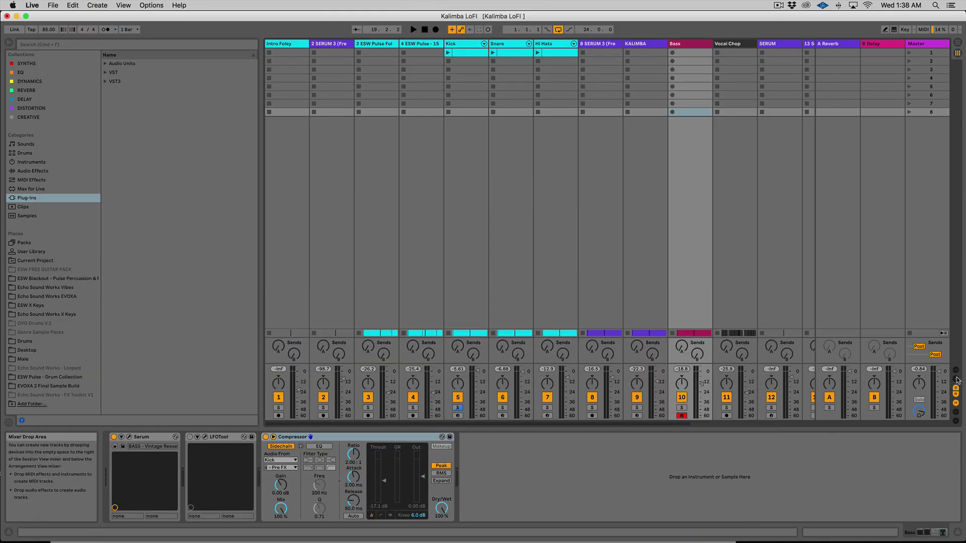
pyautogui.press('Tab')
pyautogui.press('Tab')
pyautogui.click(957, 380)
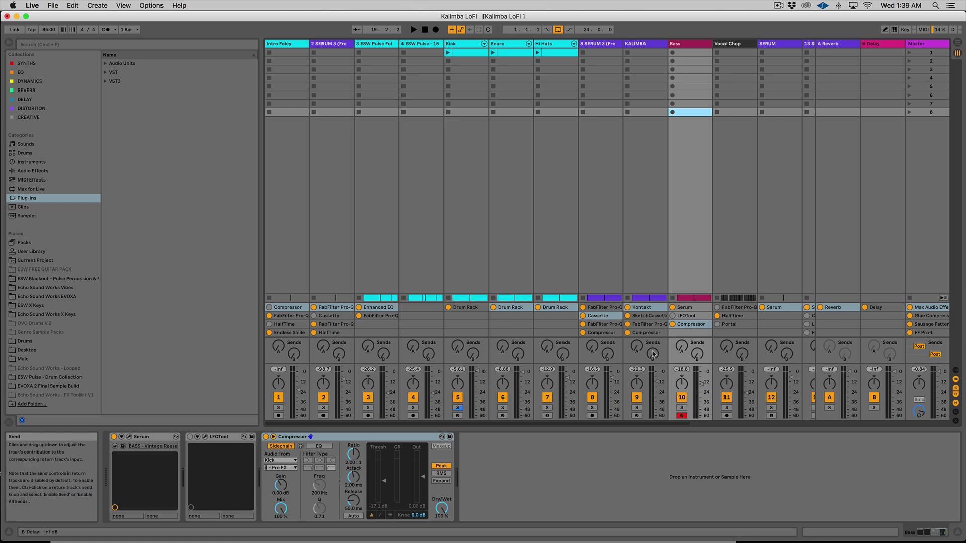
pyautogui.hscroll(3, 654, 351)
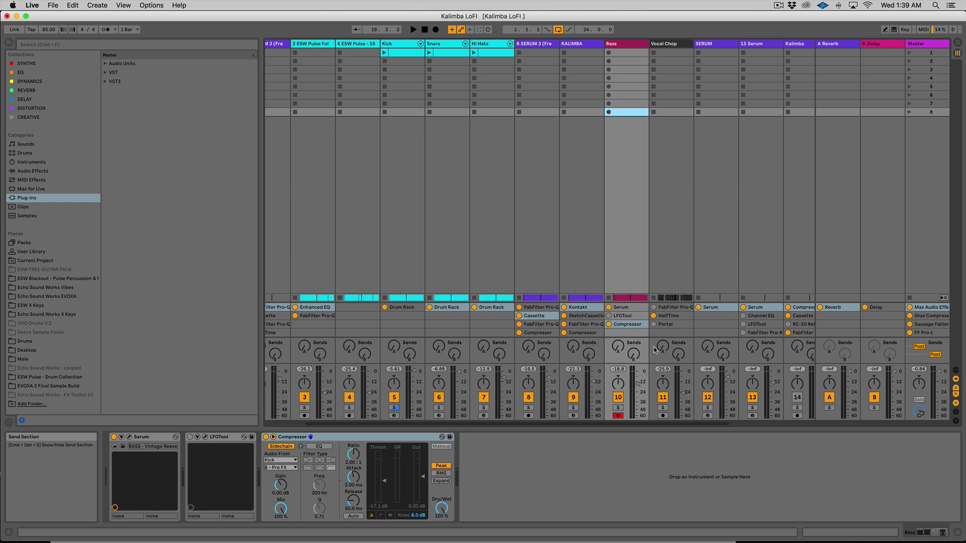